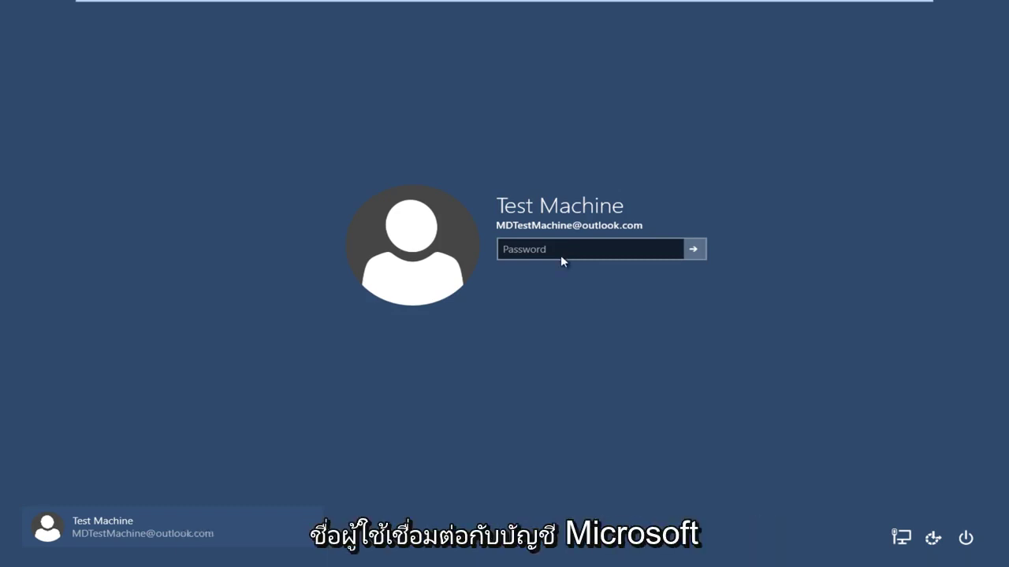
- Try the remembered password on the Windows 10 sign-in screen and get 'That password is incorrect'
click(554, 259)
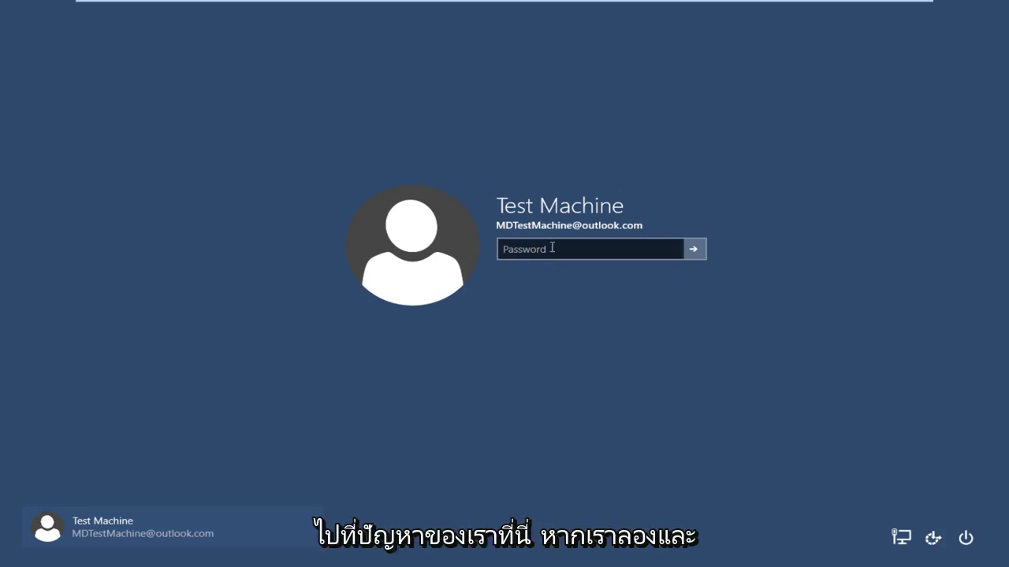
click(553, 251)
text(•••)
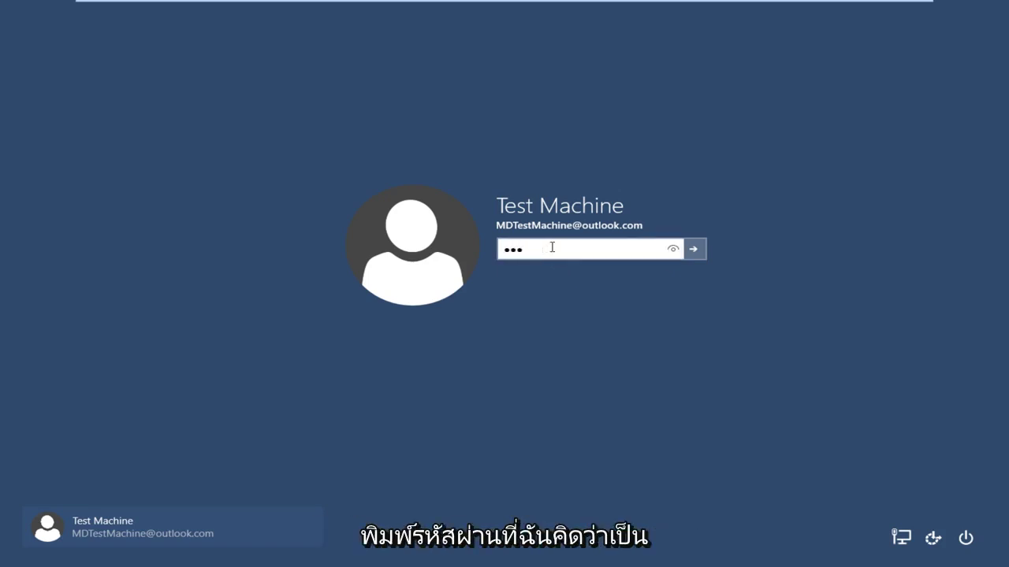
text(•••)
key(Return)
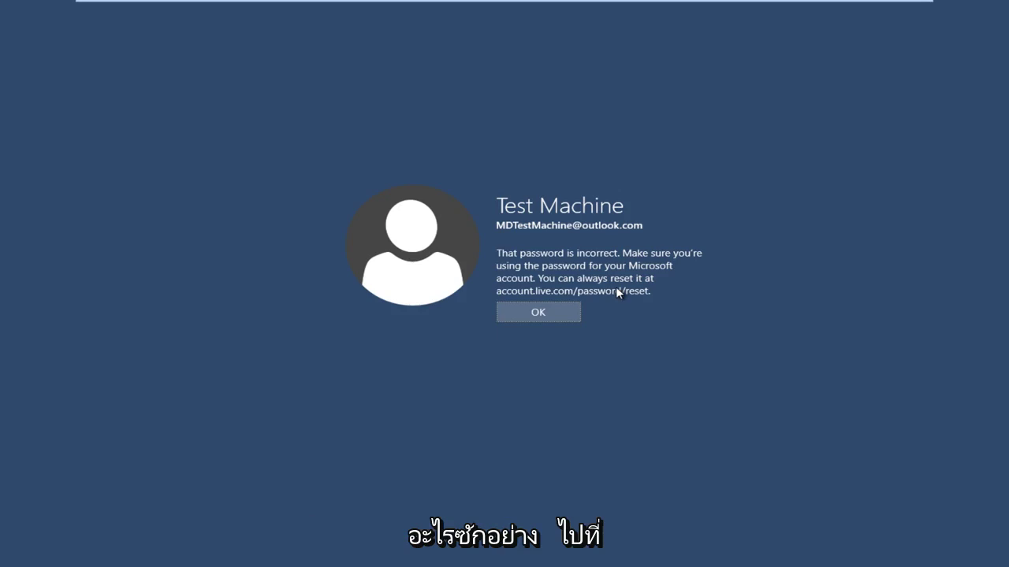
click(899, 9)
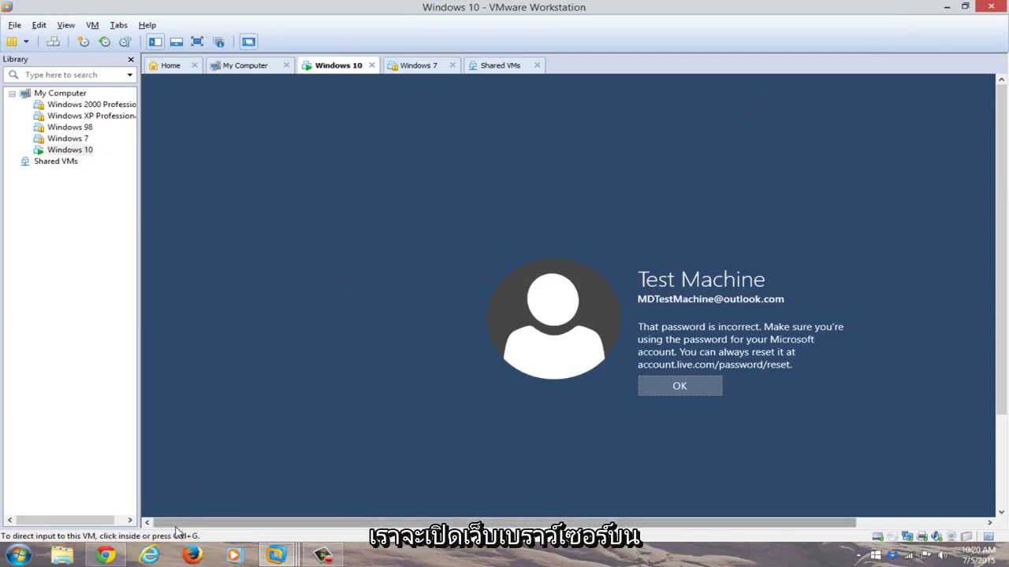
click(110, 557)
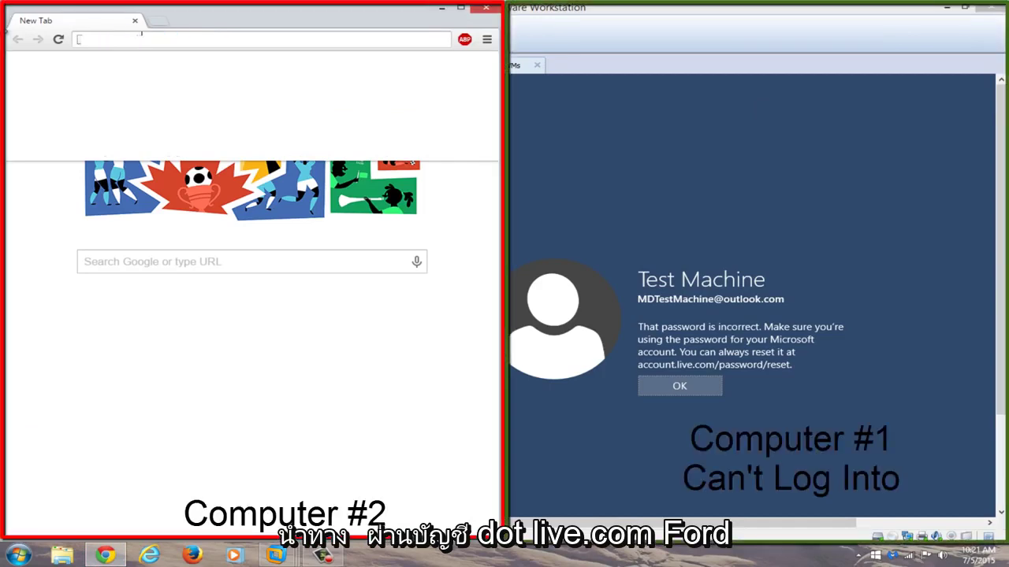
text(accounts.live.)
text(com/)
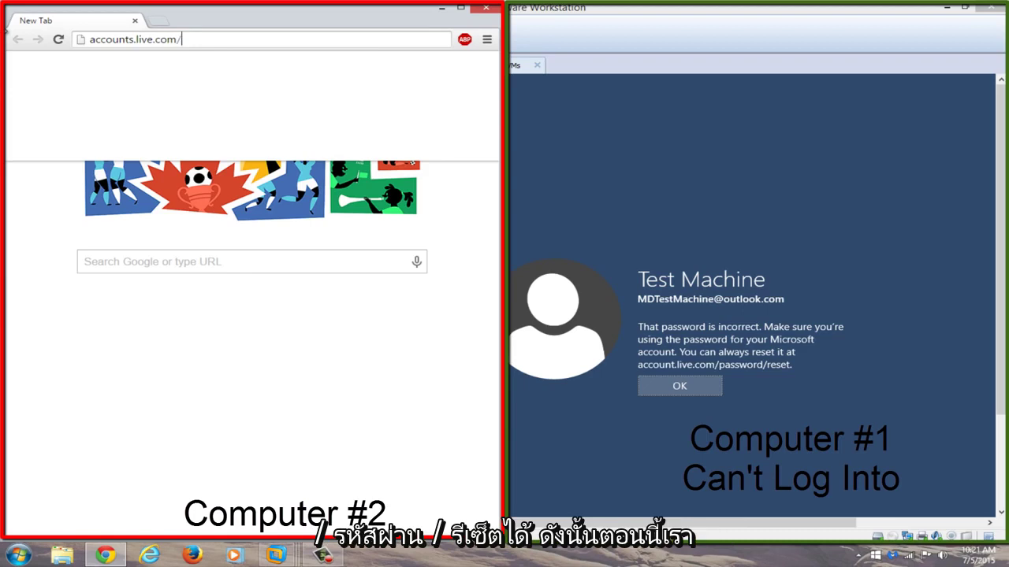
text(password/)
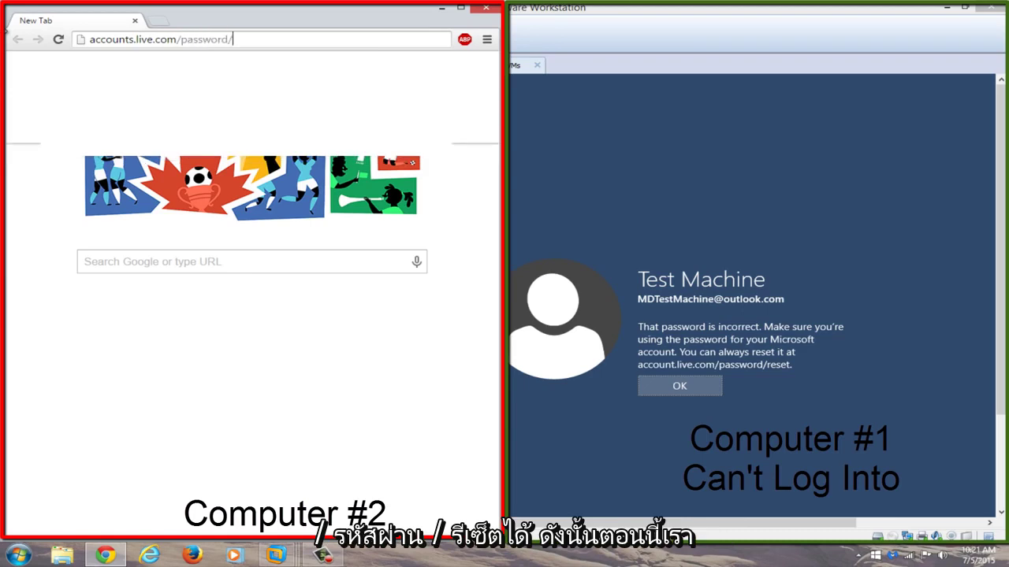
text(reset)
key(Return)
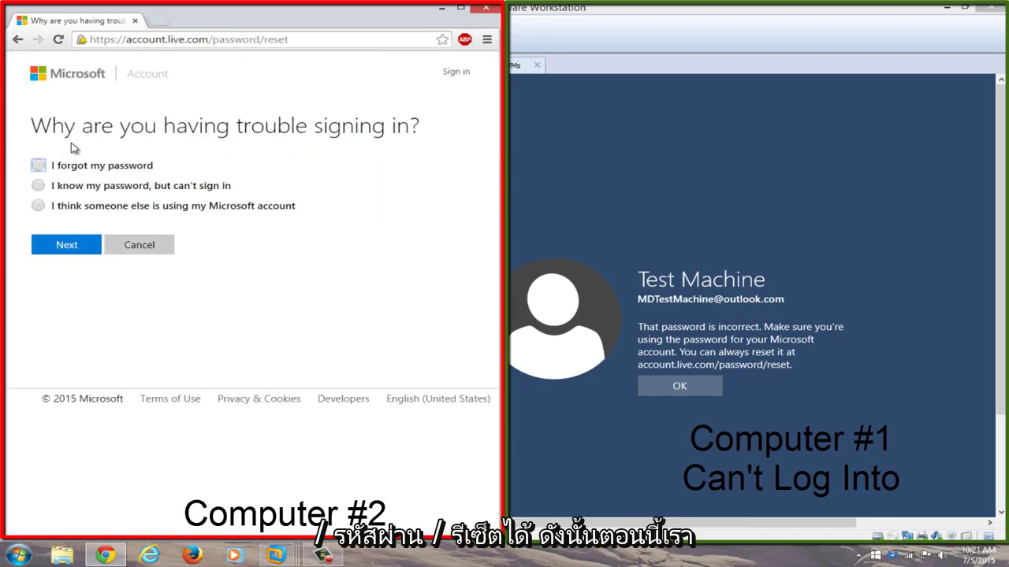
- Maximize Chrome and report 'I forgot my password' as the sign-in problem
click(446, 14)
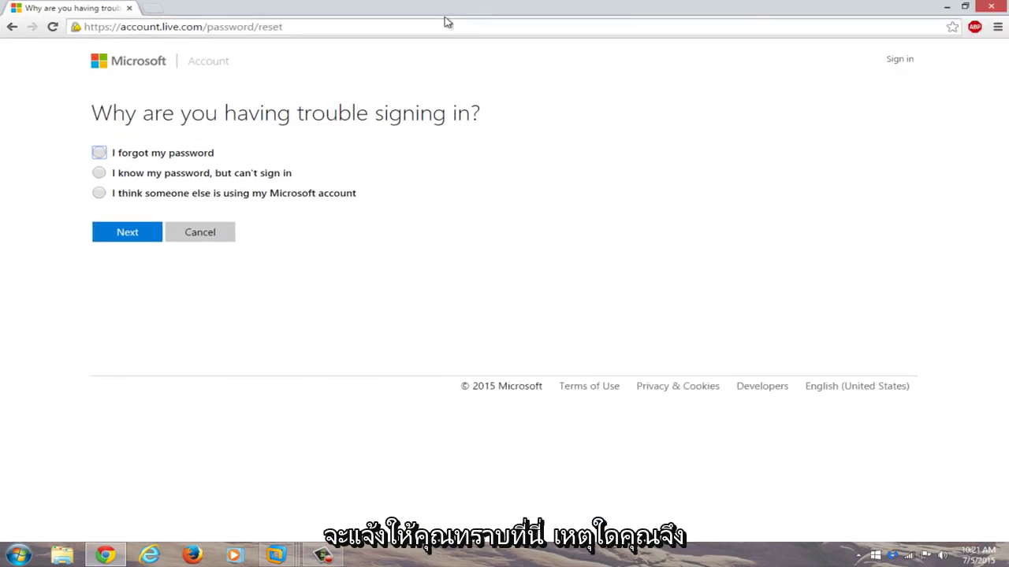
click(101, 154)
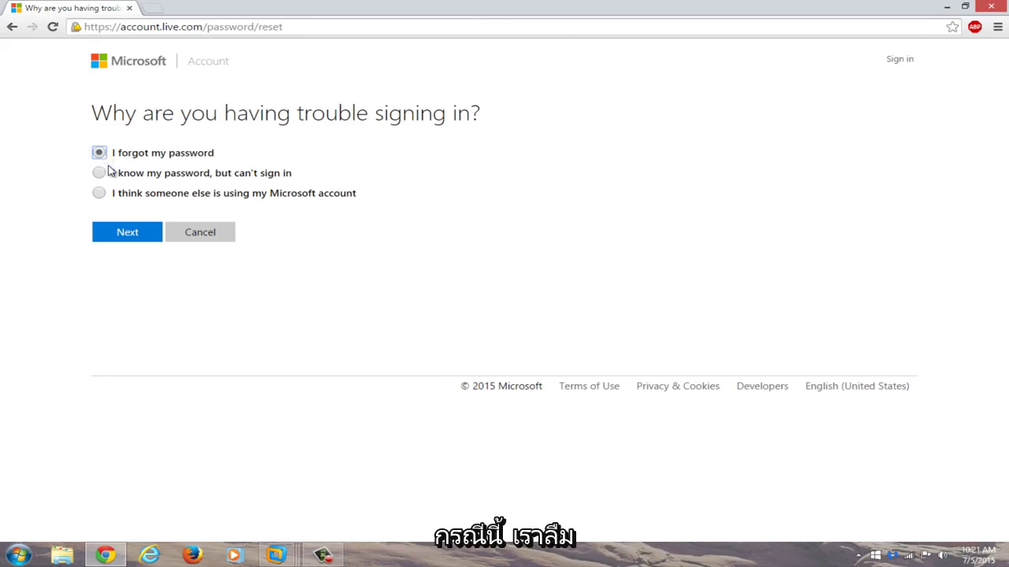
click(123, 235)
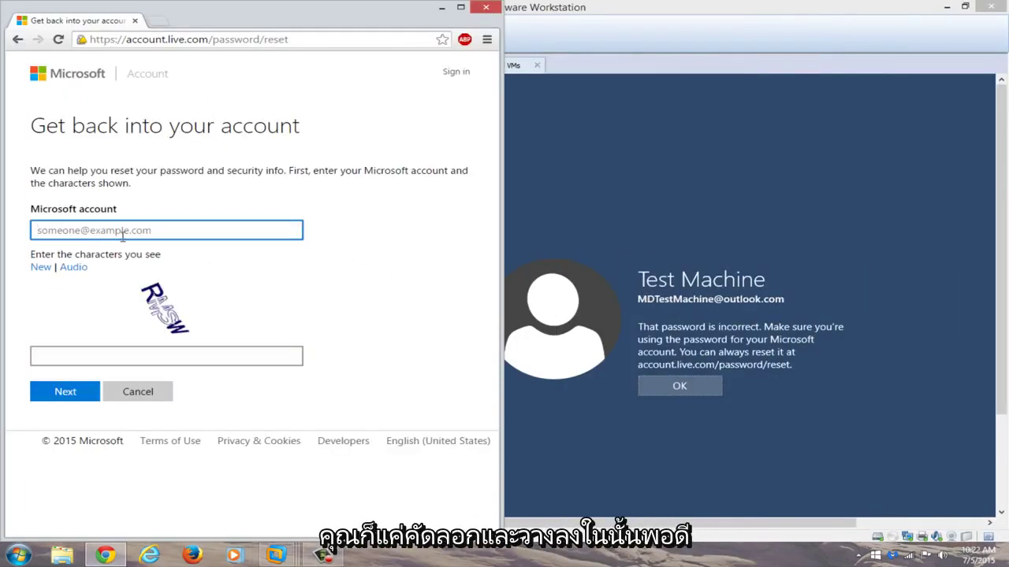
- Fill in the locked-out account from autofill plus the captcha characters, then continue
click(126, 228)
click(117, 247)
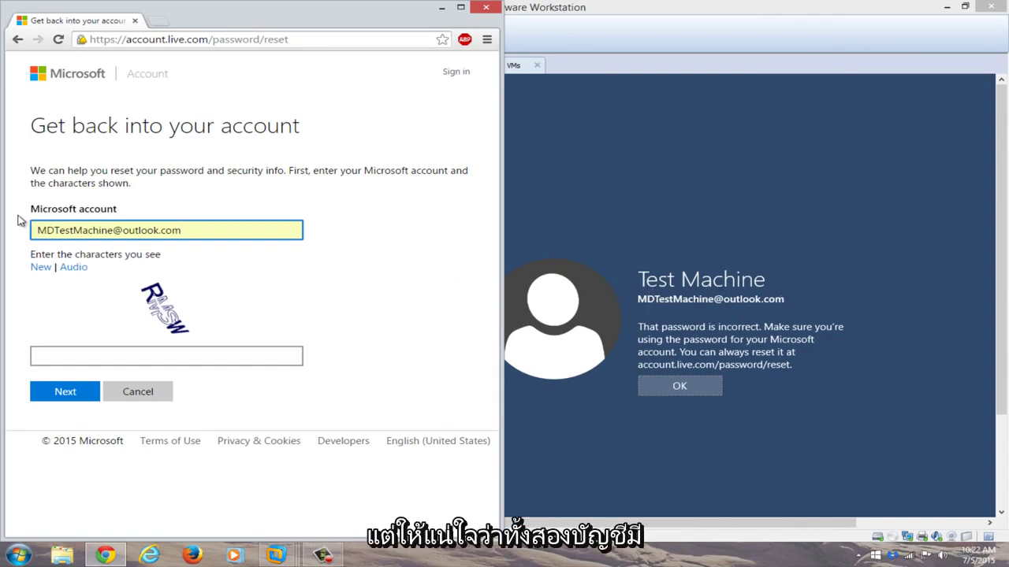
click(99, 364)
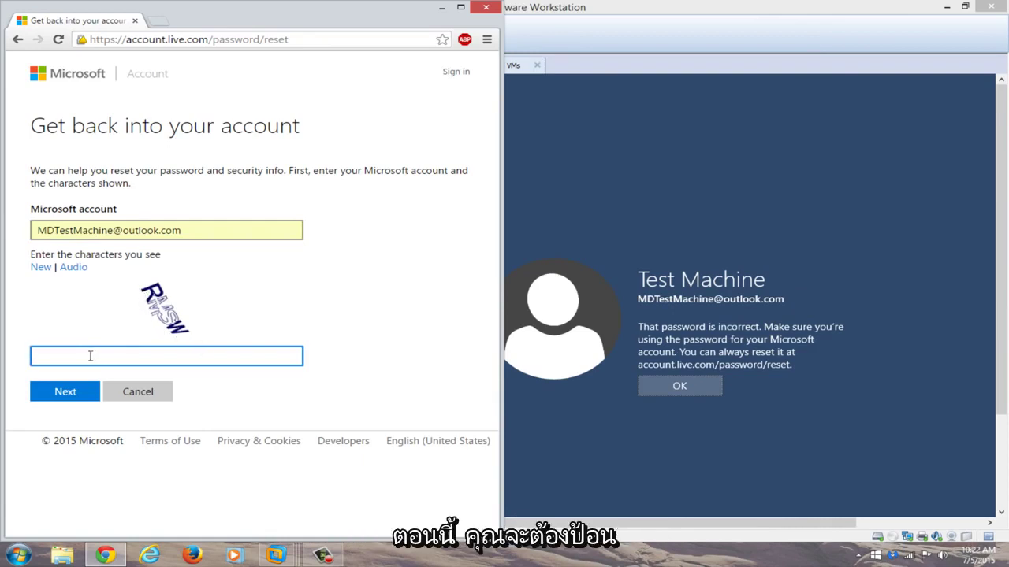
text(R)
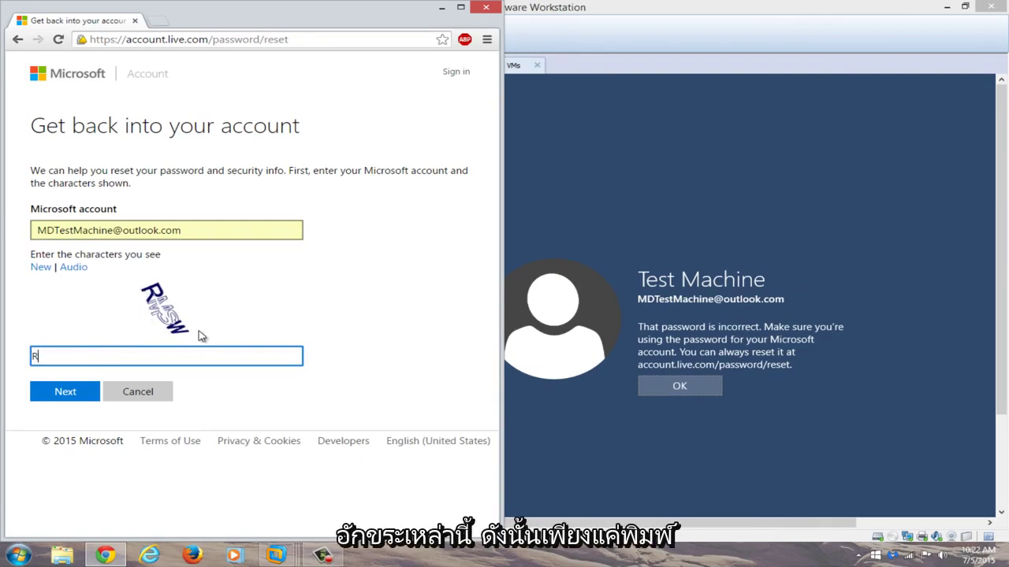
text(MSW)
click(65, 392)
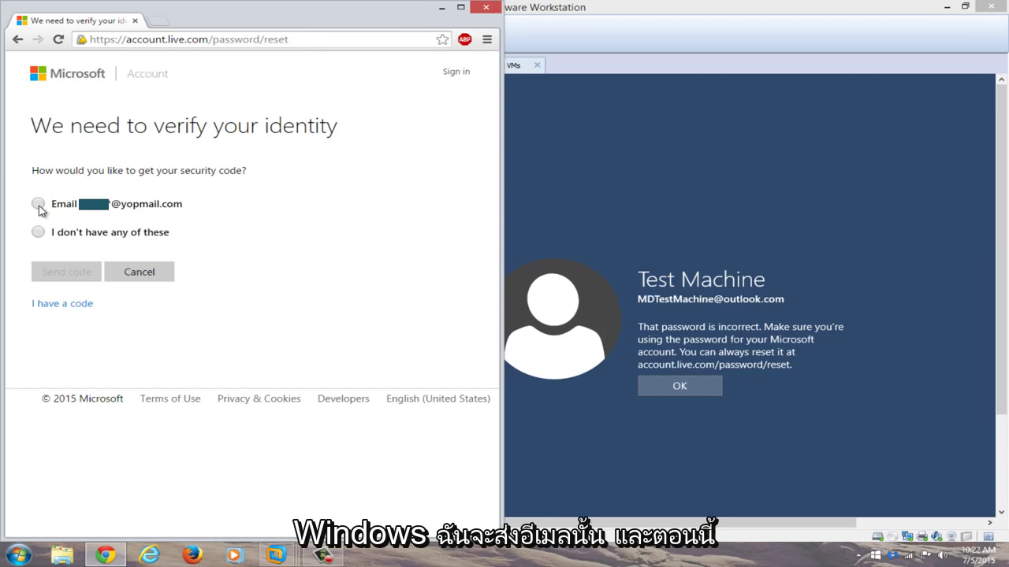
- Choose the backup email option, complete the hidden yopmail address, and send the security code
click(38, 205)
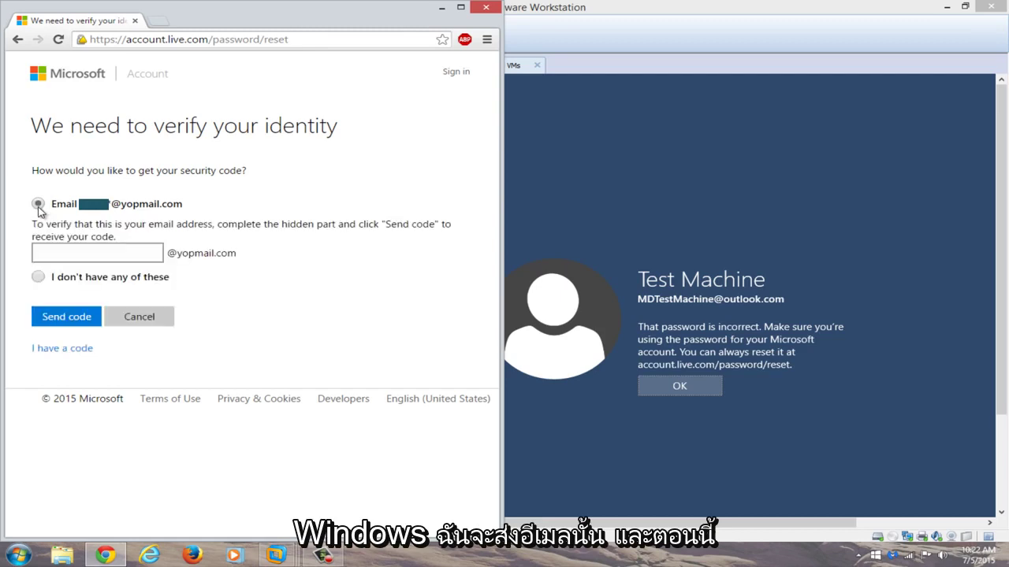
click(63, 256)
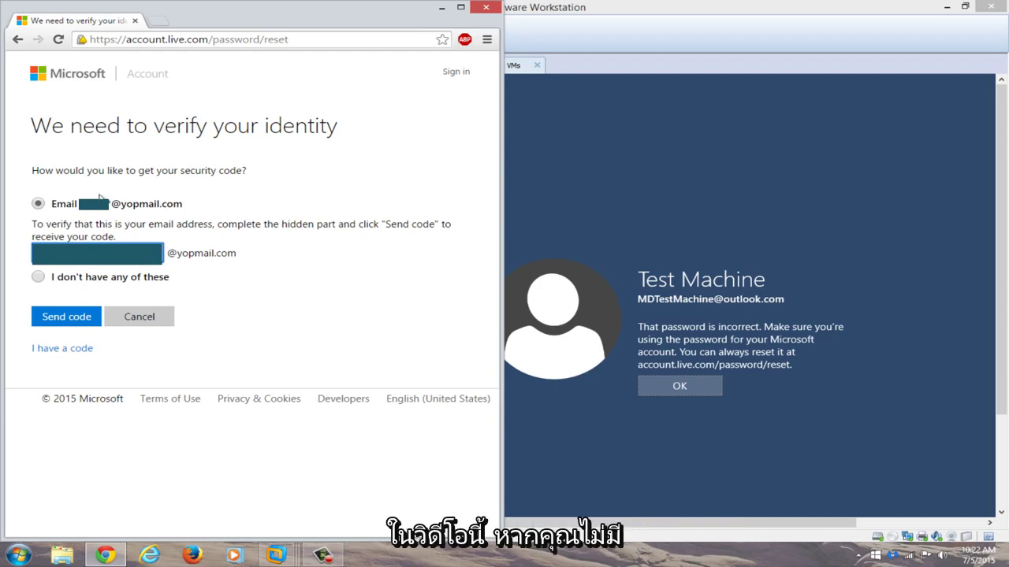
click(57, 319)
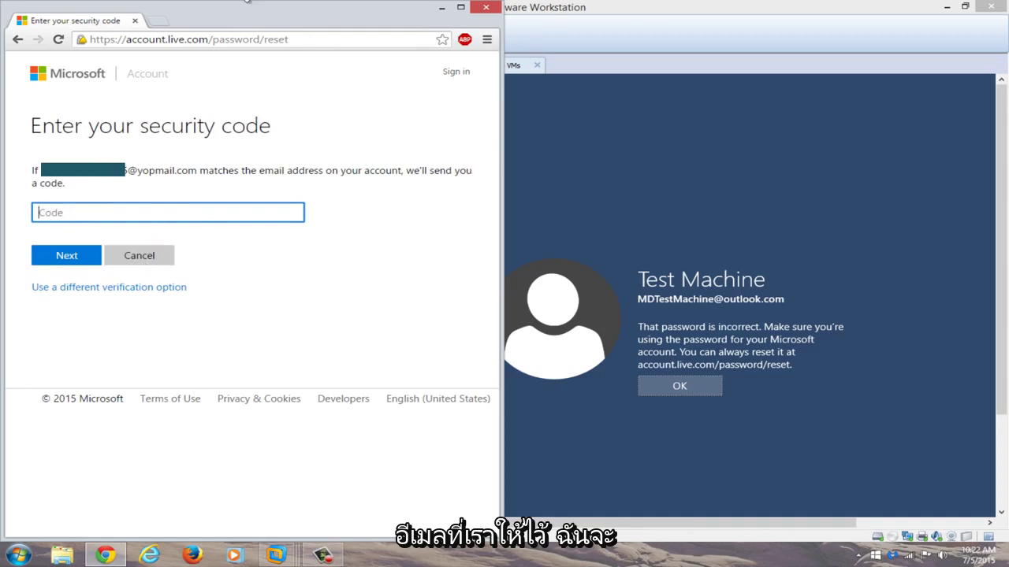
- Load YOPmail in a new Chrome tab, moving the VM window aside and maximizing the browser
click(159, 24)
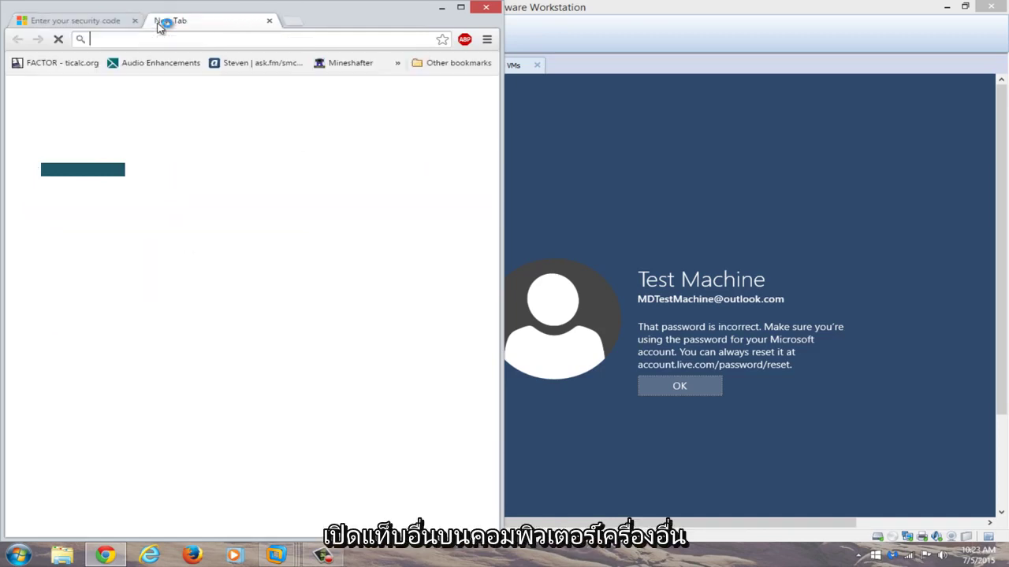
text(yopmail.com)
key(Return)
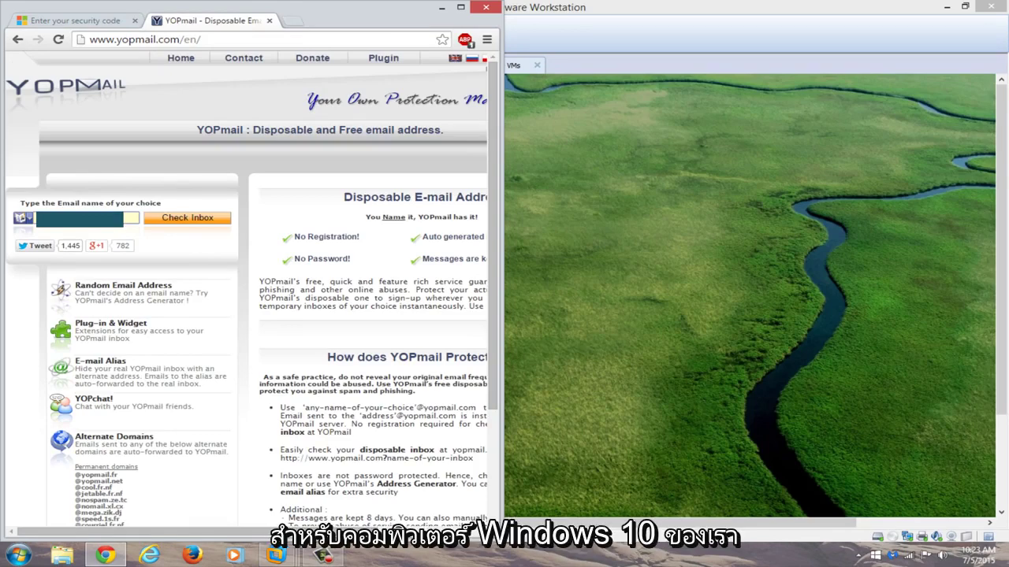
click(730, 355)
click(545, 249)
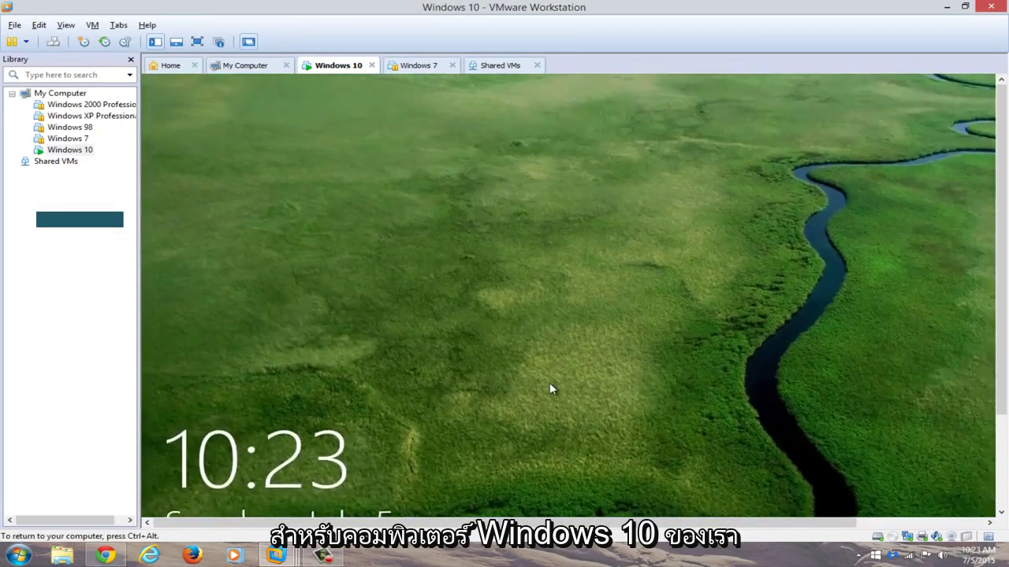
drag(508, 6, 1004, 27)
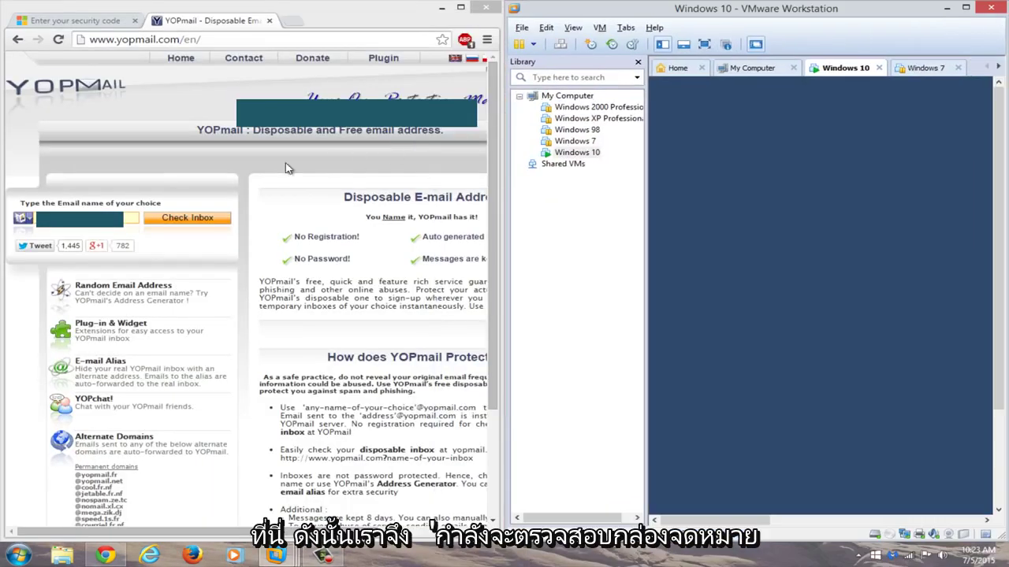
click(177, 223)
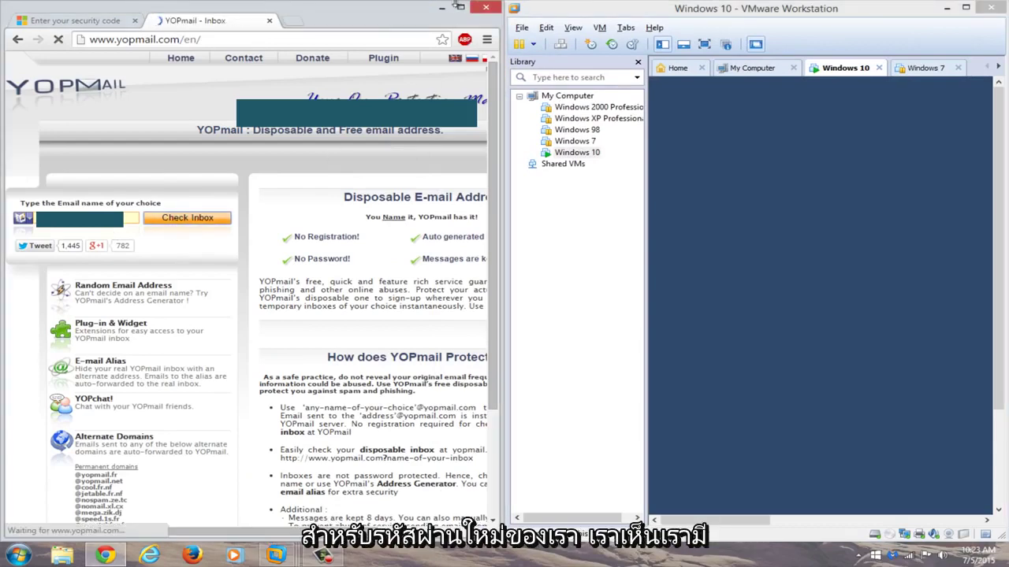
key(super+Up)
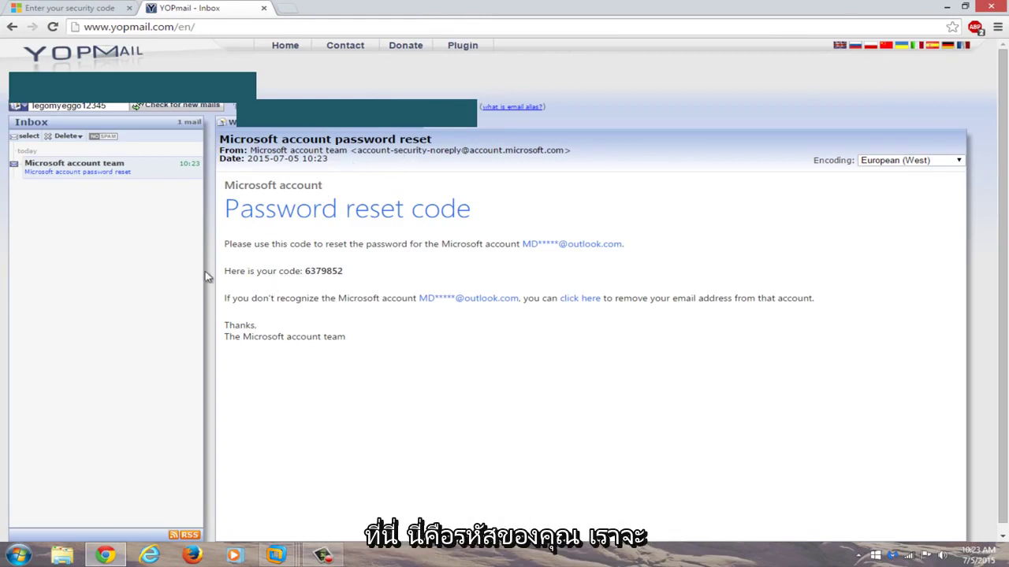
- Copy the reset code from the Microsoft email and return to the security code page
drag(360, 270, 305, 271)
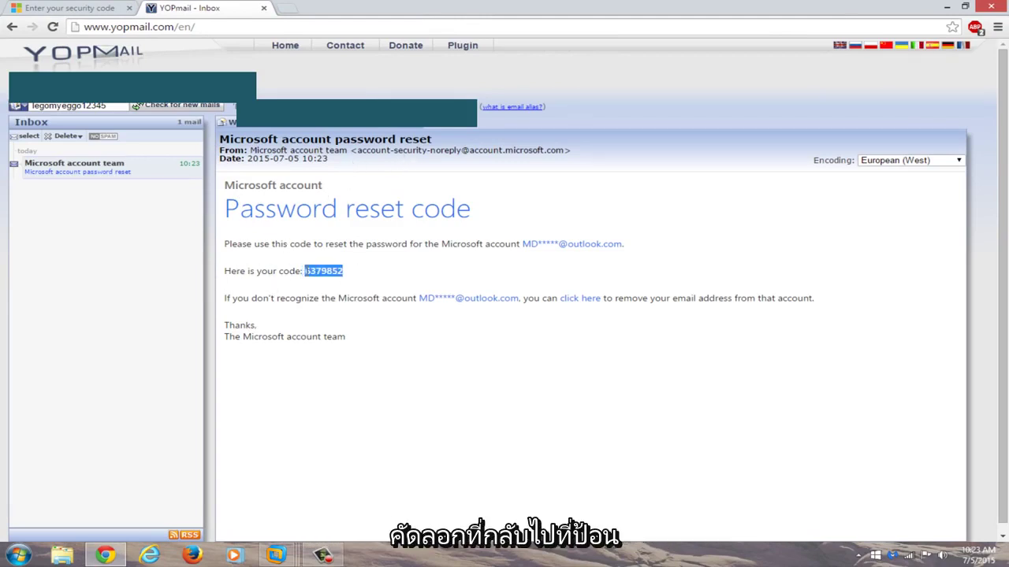
right_click(312, 271)
click(332, 282)
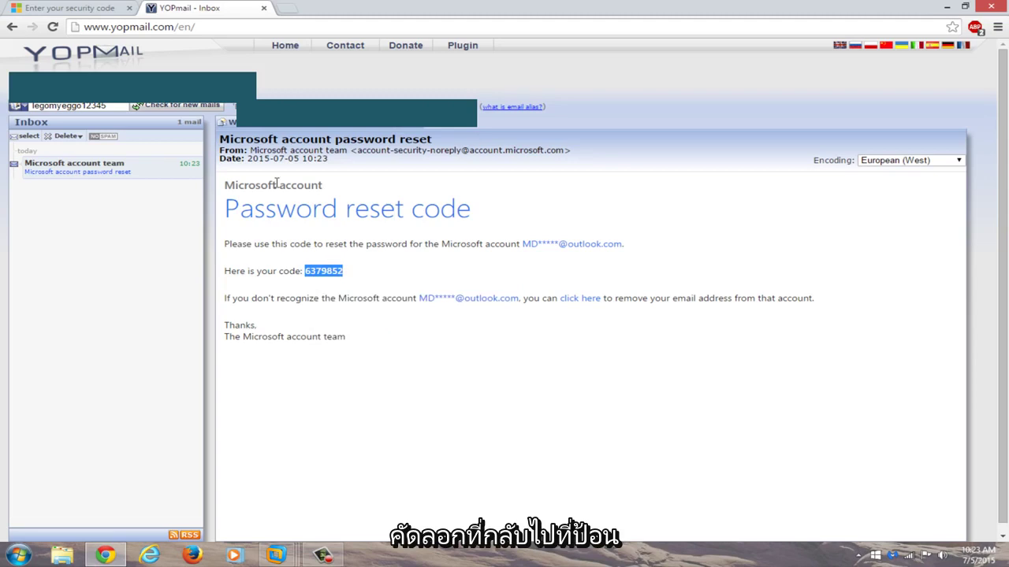
click(30, 8)
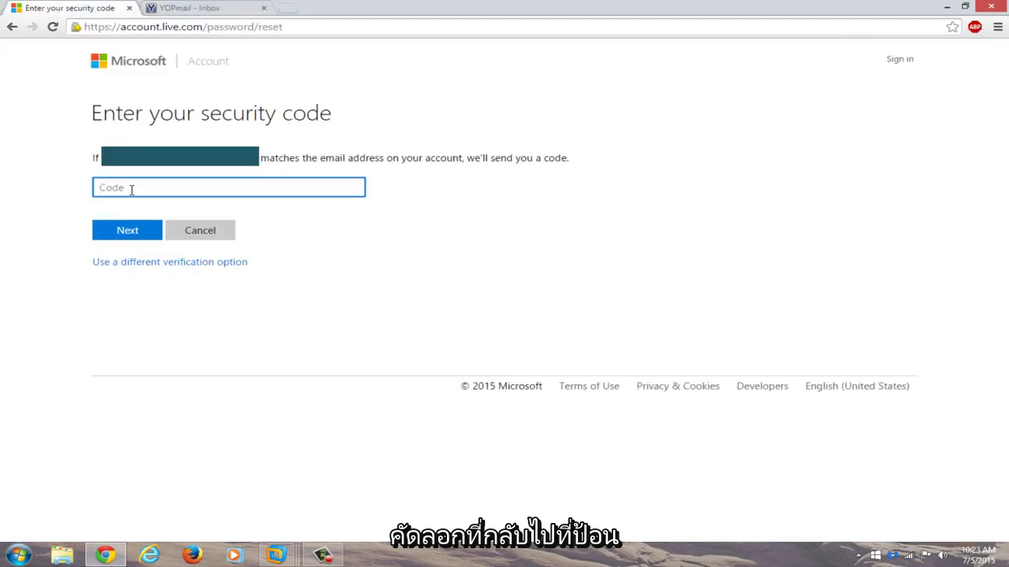
- Verify with the pasted reset code and enter the new password in both fields
key(ctrl+v)
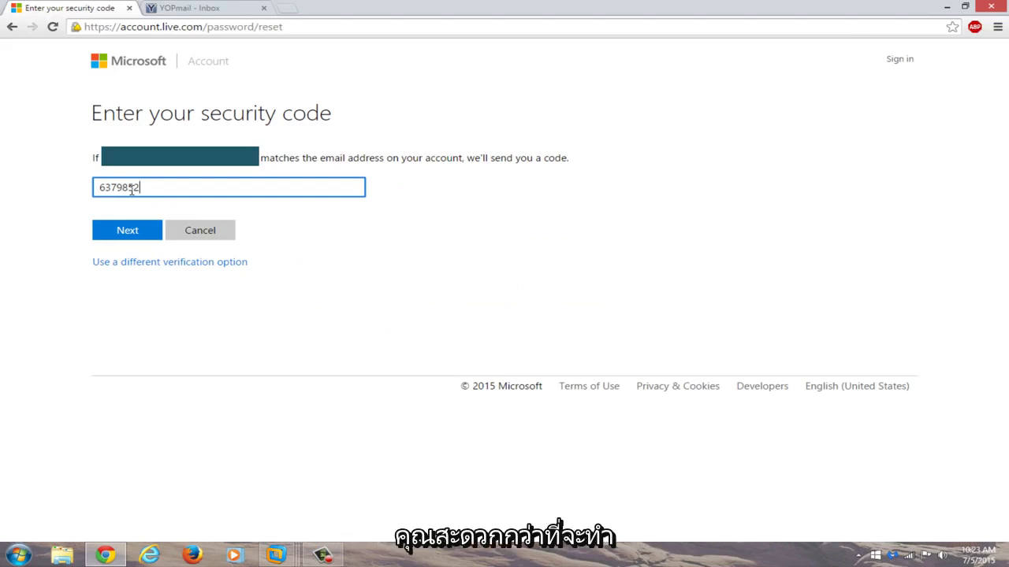
click(134, 233)
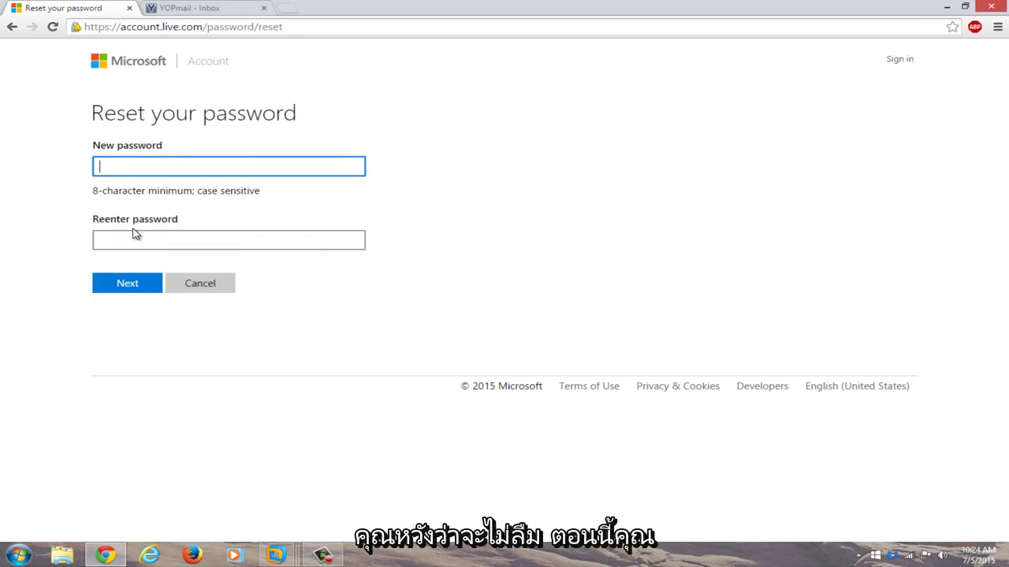
text(••)
text(••••)
text(•)
click(131, 242)
text(•)
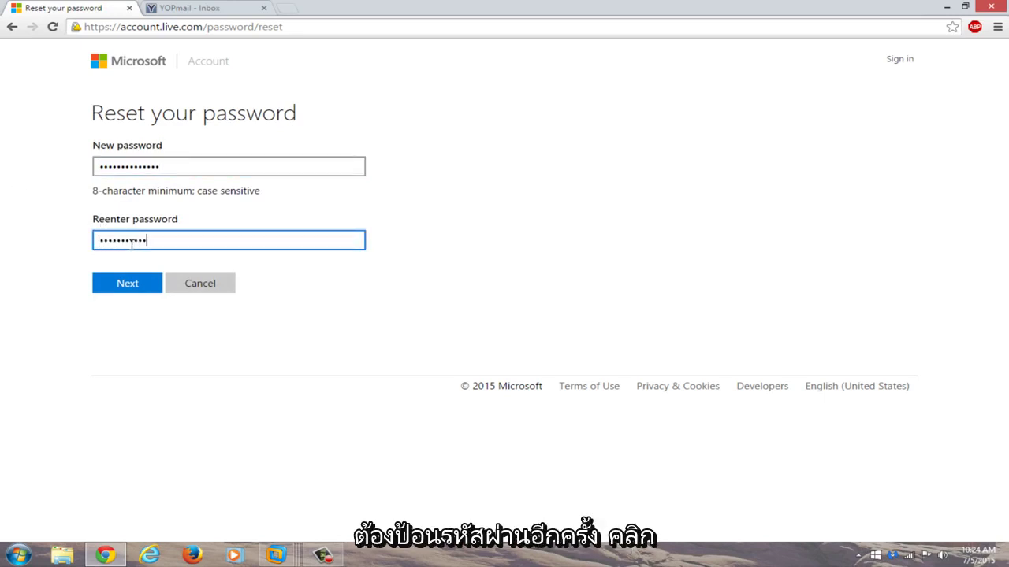
text(•••)
click(117, 285)
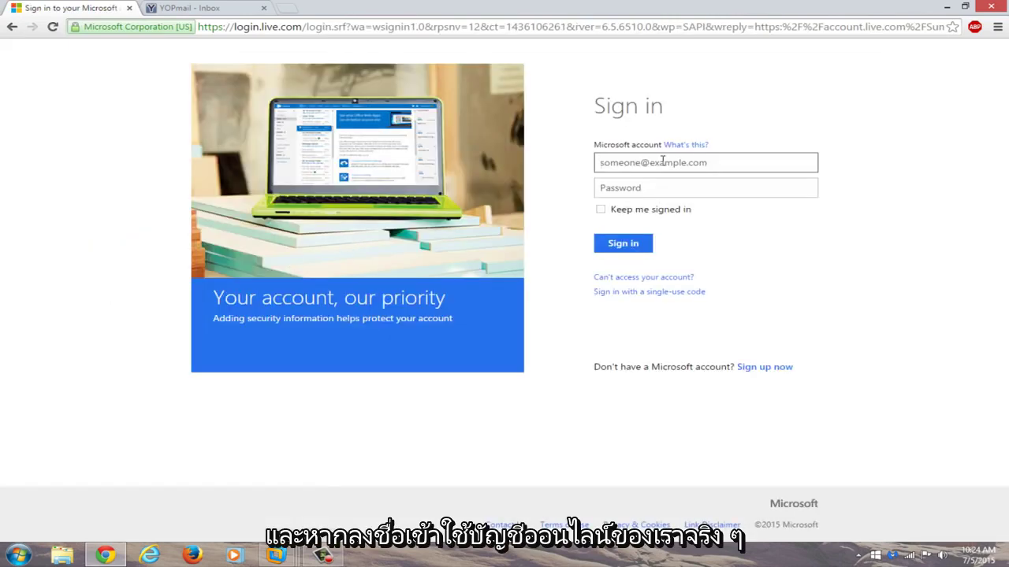
- Clear the code mistakenly entered as the email and wake the Windows 10 VM sign-in screen
click(662, 161)
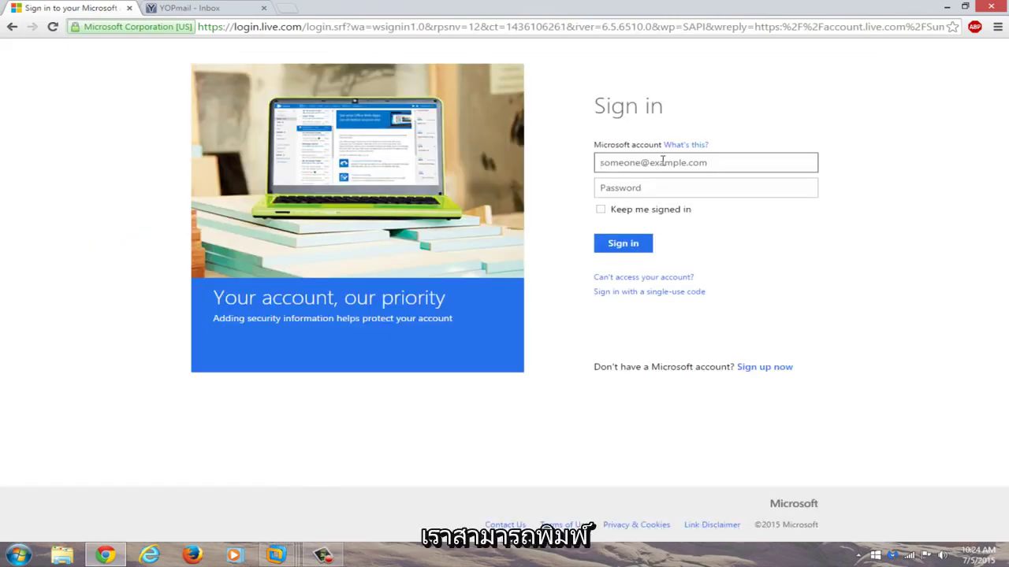
key(ctrl+a)
key(BackSpace)
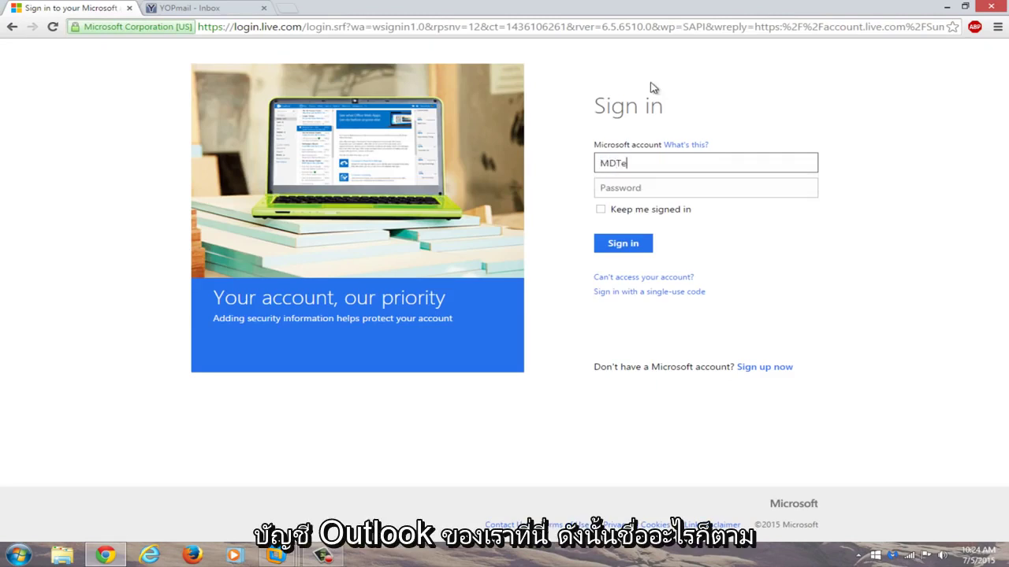
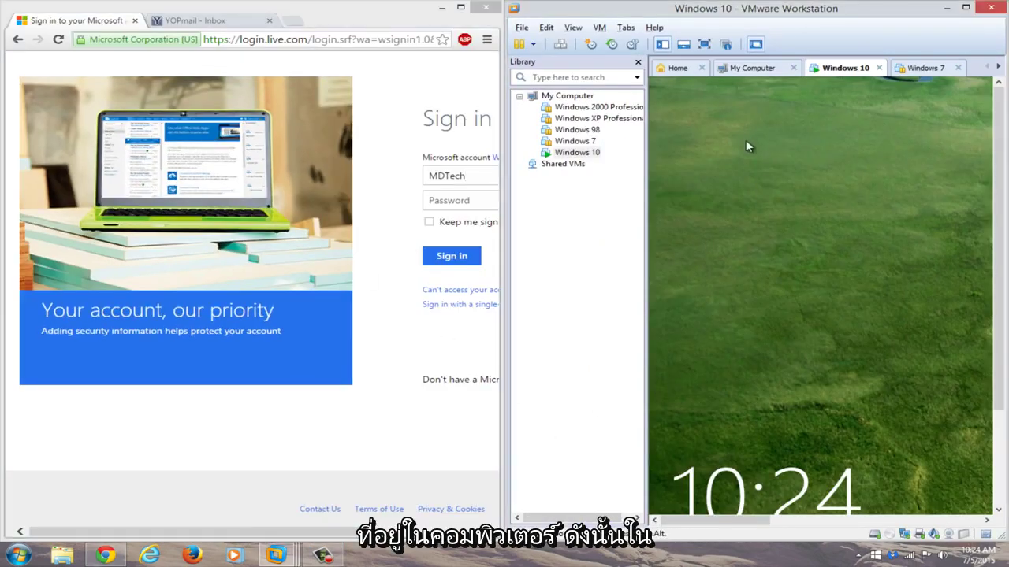
click(749, 147)
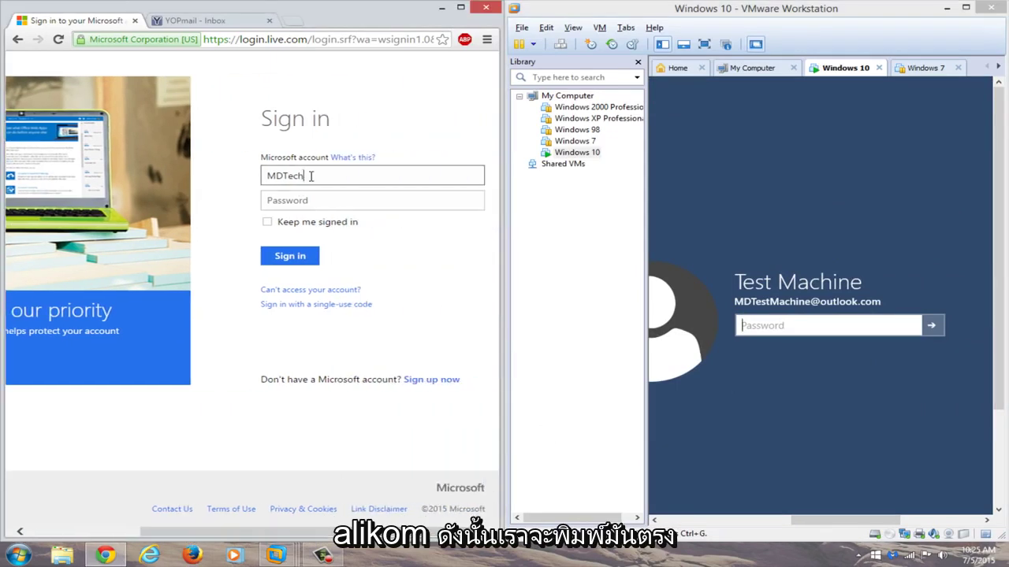
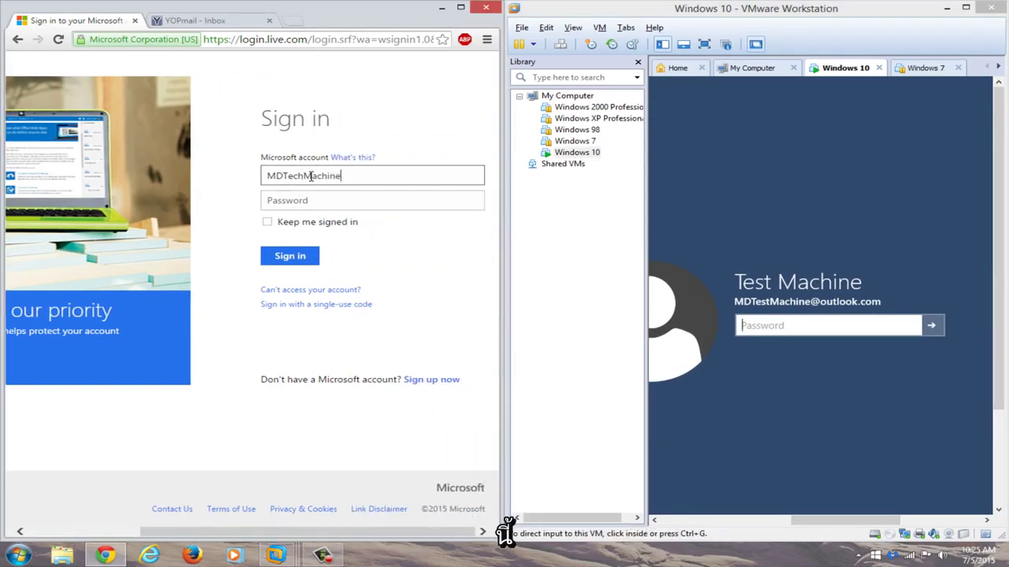
- Sign in online with the account's Outlook address and the new password
key(ctrl+a)
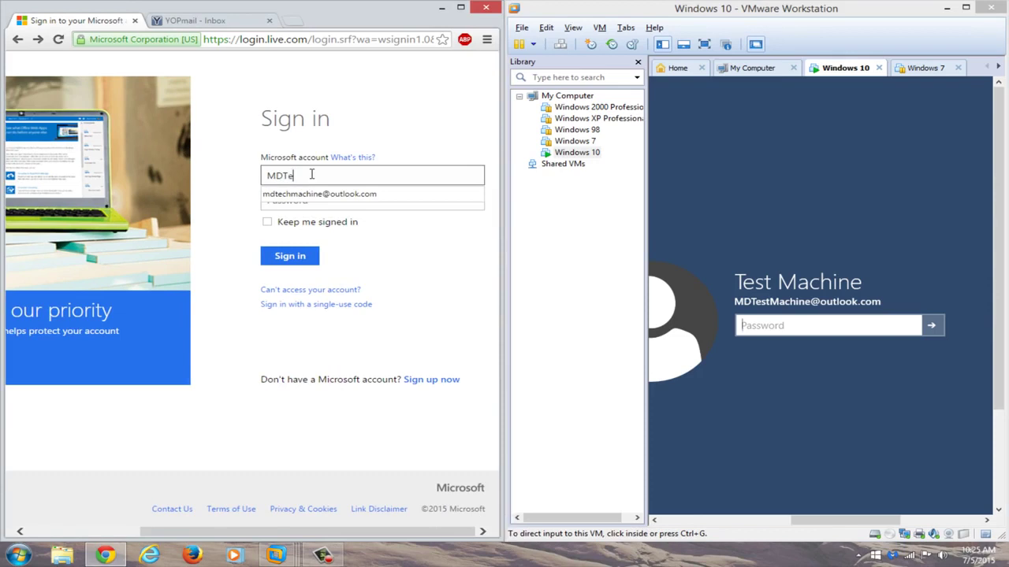
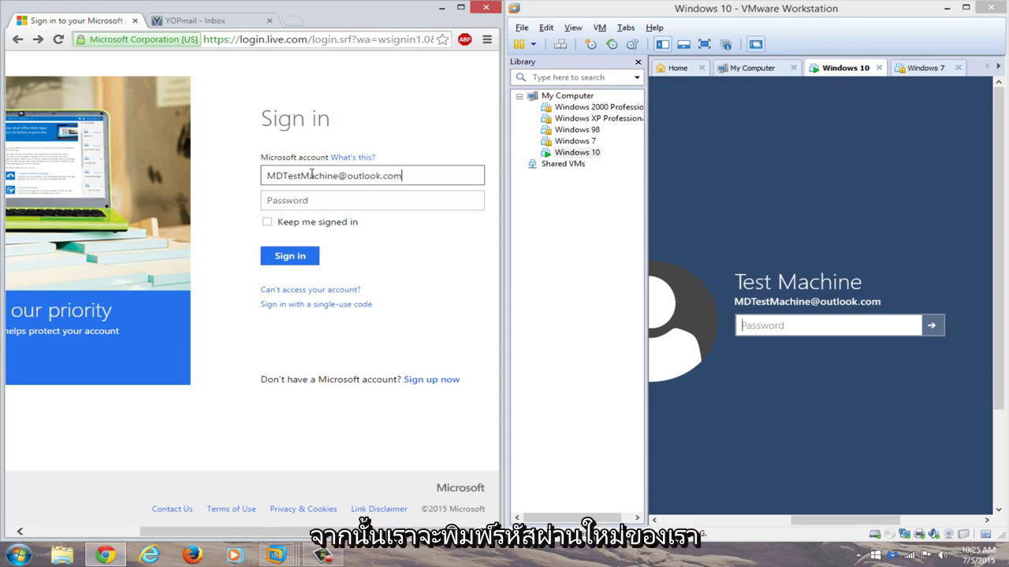
click(359, 197)
click(374, 208)
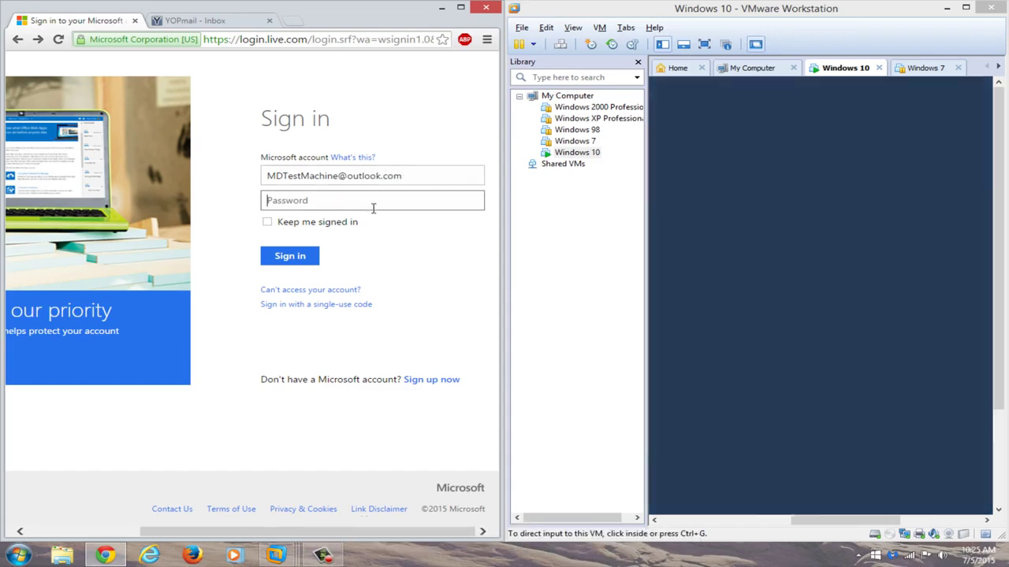
text(******)
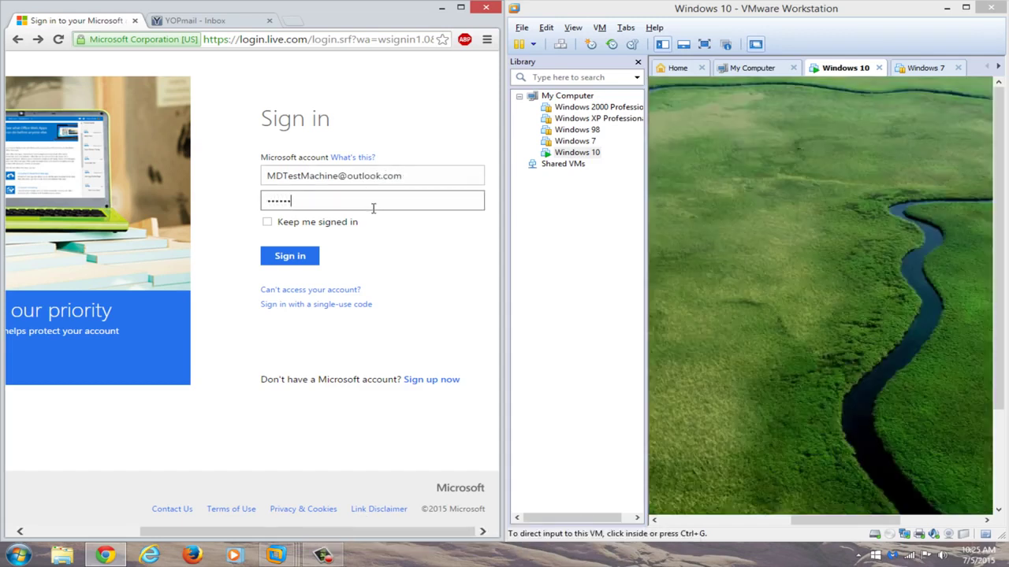
text(******)
key(Return)
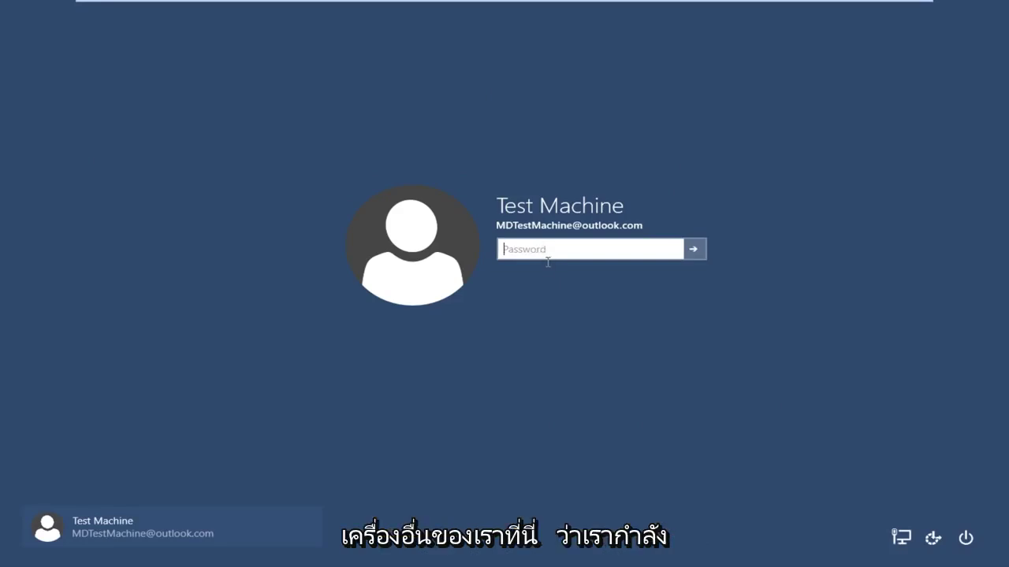
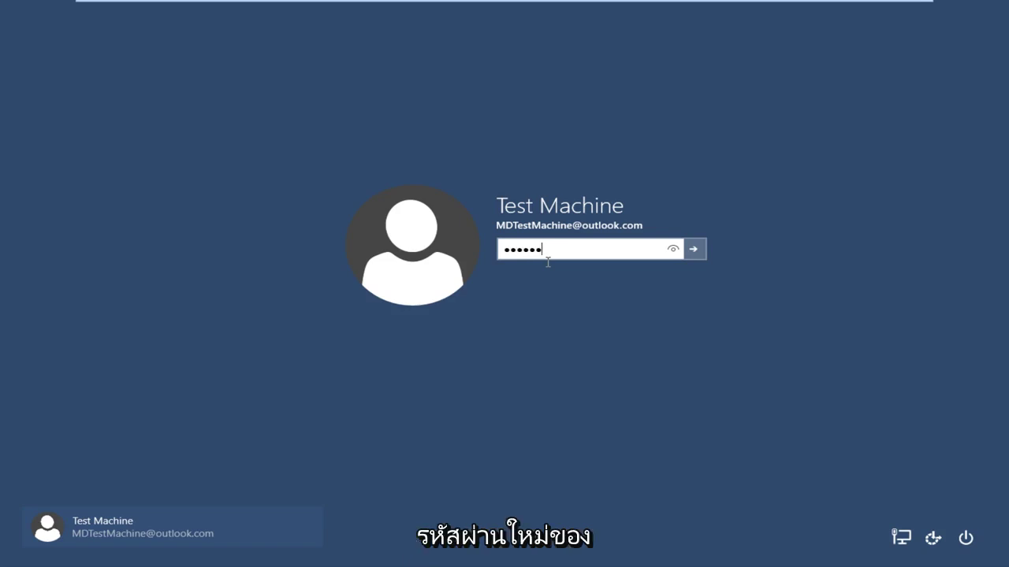
- Enter the new password on the Windows 10 VM sign-in screen to log in
key(Return)
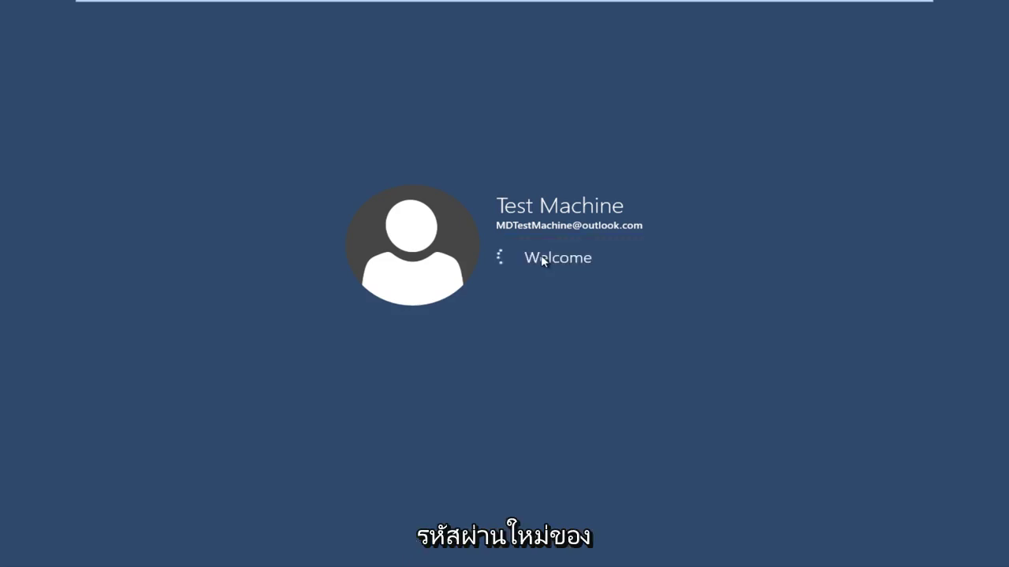